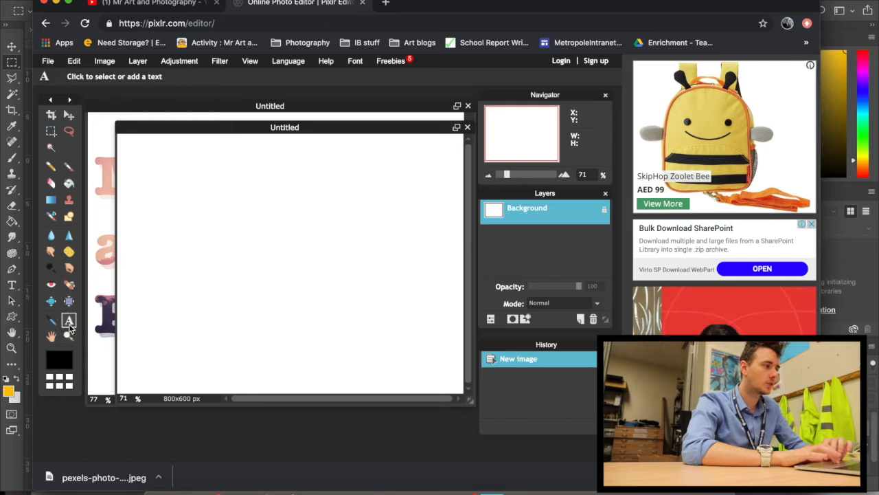
Step: Add a text layer reading "Mr Art", "and" and "Photography" on three separate lines in the blank image
click(142, 193)
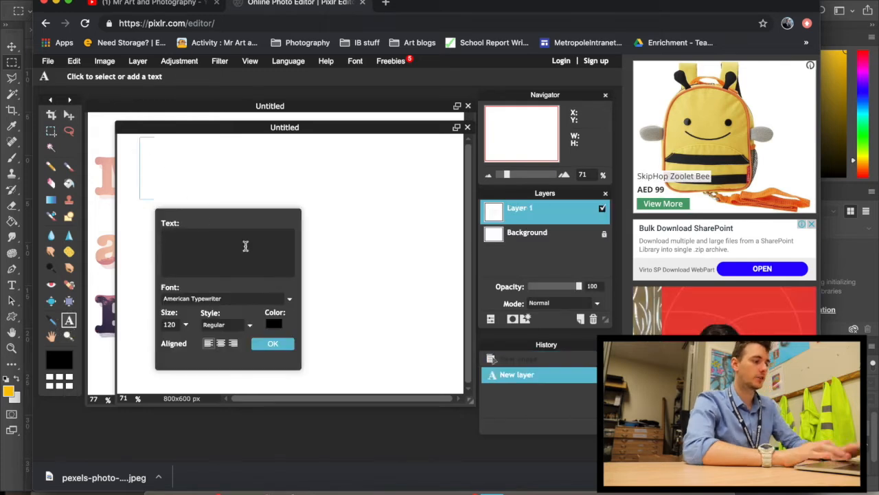
text(Mr Art and)
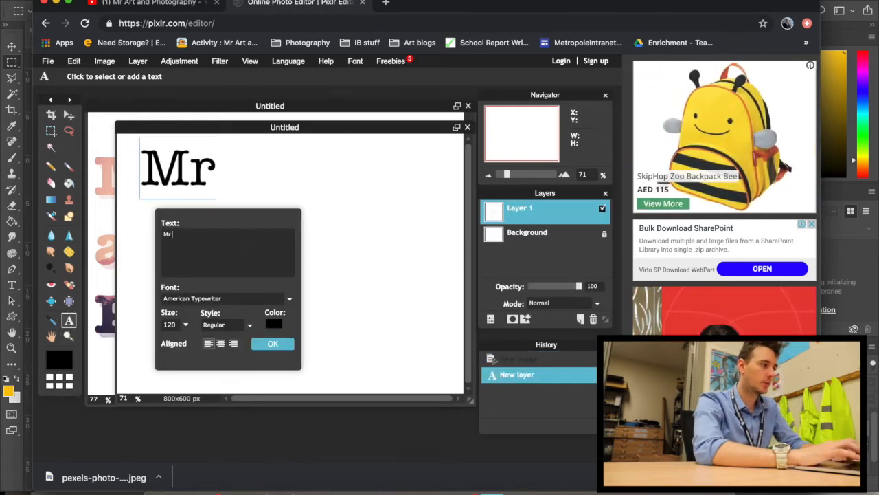
key(BackSpace)
key(BackSpace)
key(BackSpace)
key(BackSpace)
key(Return)
text(and)
key(Return)
text(Photography)
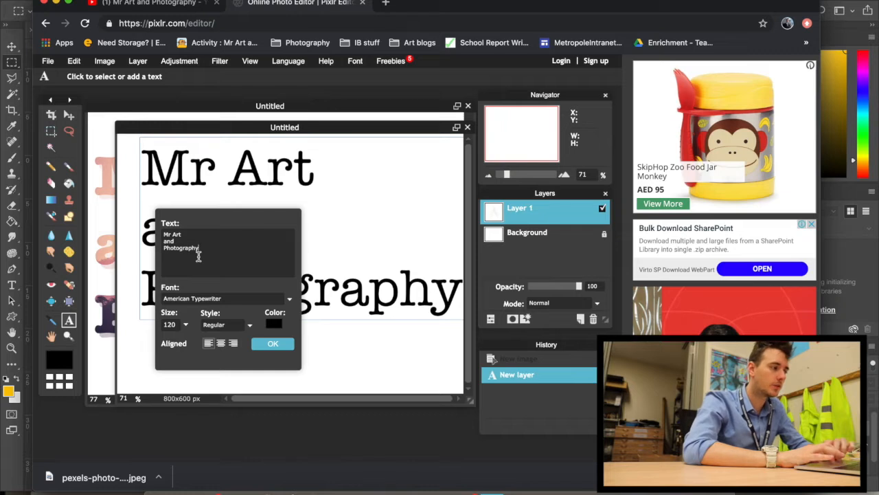
Step: Set the text style to Bold and move the text so that all three lines fit inside the canvas
click(235, 323)
click(231, 349)
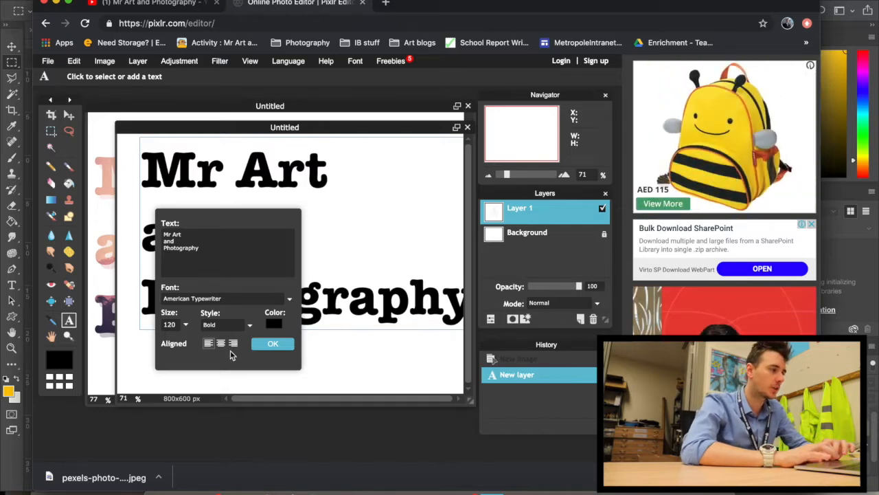
click(271, 343)
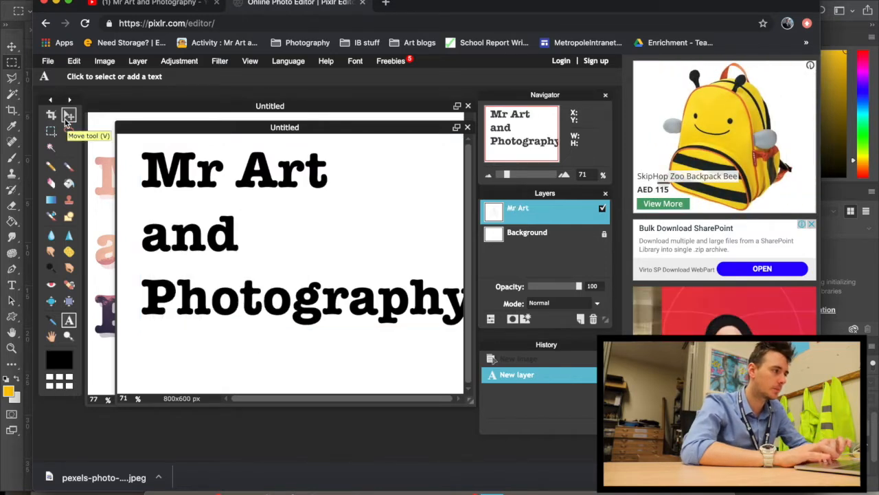
click(68, 117)
drag(261, 171, 251, 194)
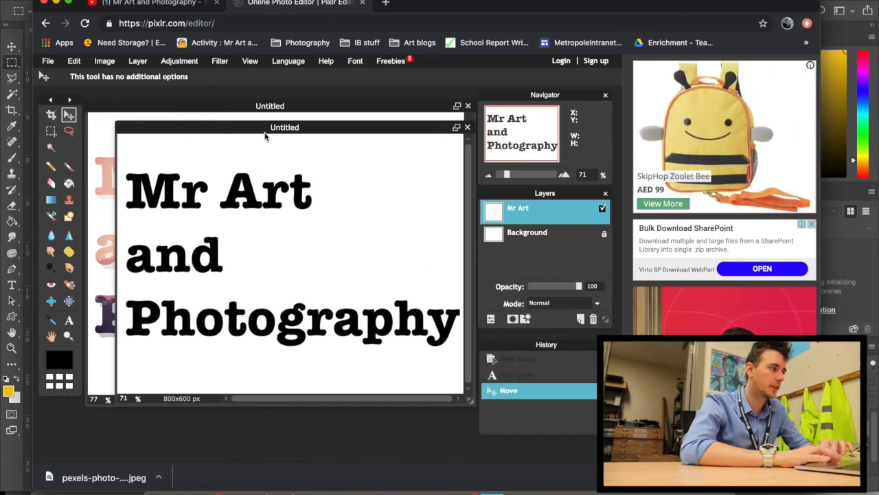
Step: Open the downloaded pexels mountain sunset photo as a separate image
click(49, 64)
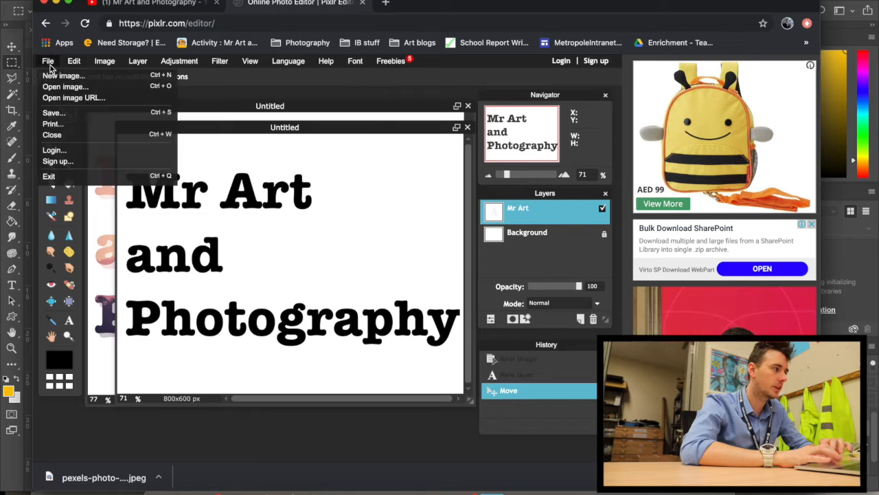
click(65, 86)
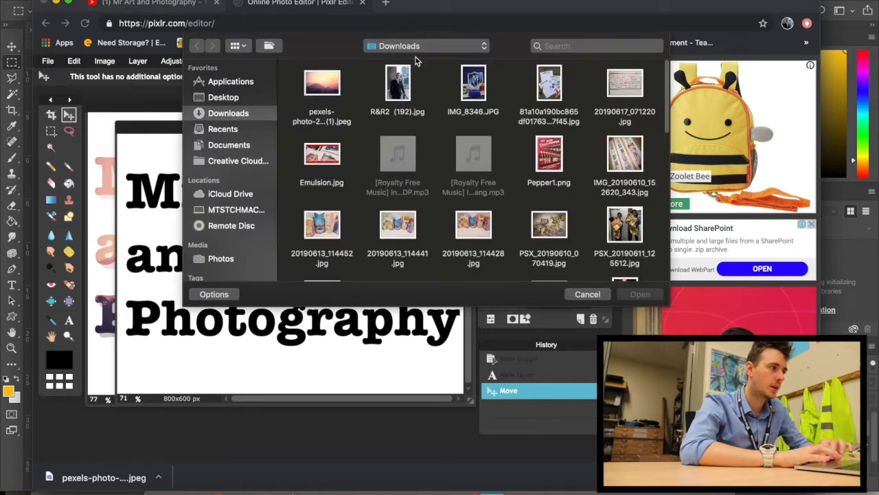
double_click(321, 92)
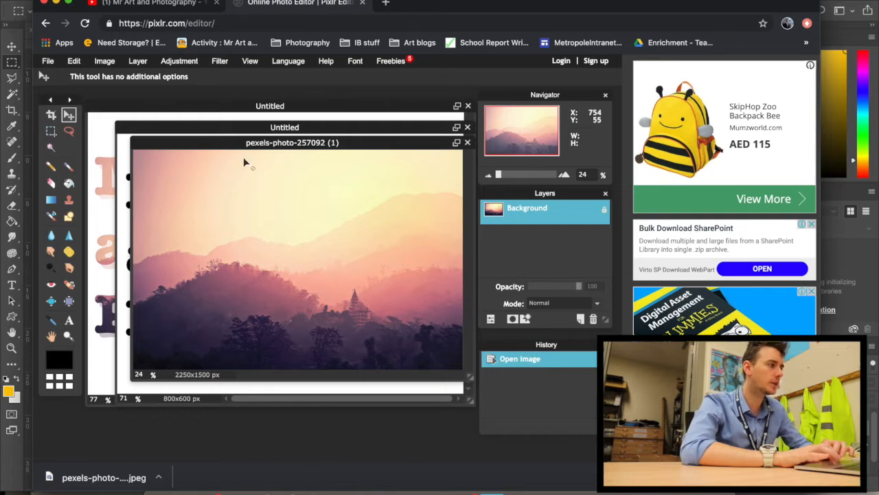
Step: Copy the entire sunset photo and paste it as a new layer above the text in the untitled document
click(73, 61)
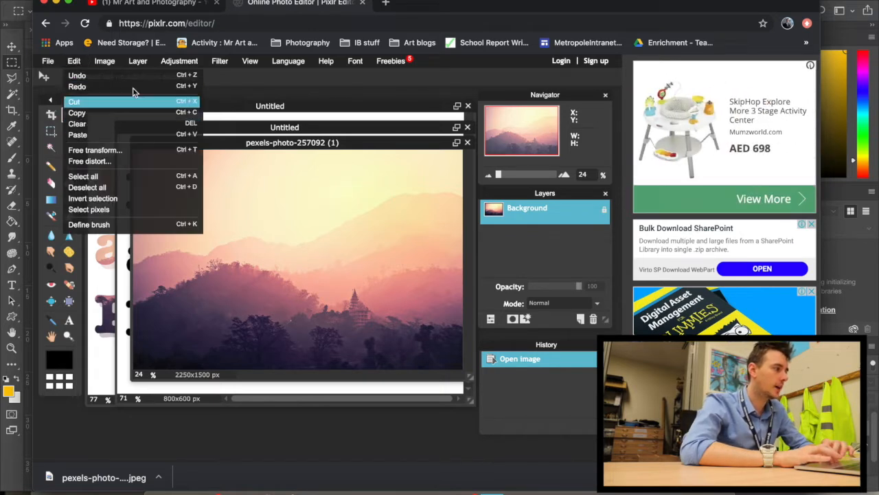
click(117, 177)
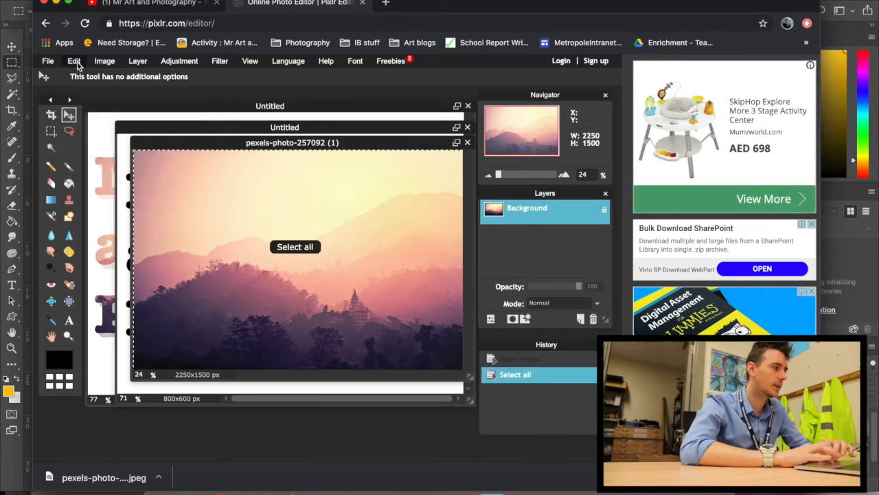
click(77, 64)
click(104, 112)
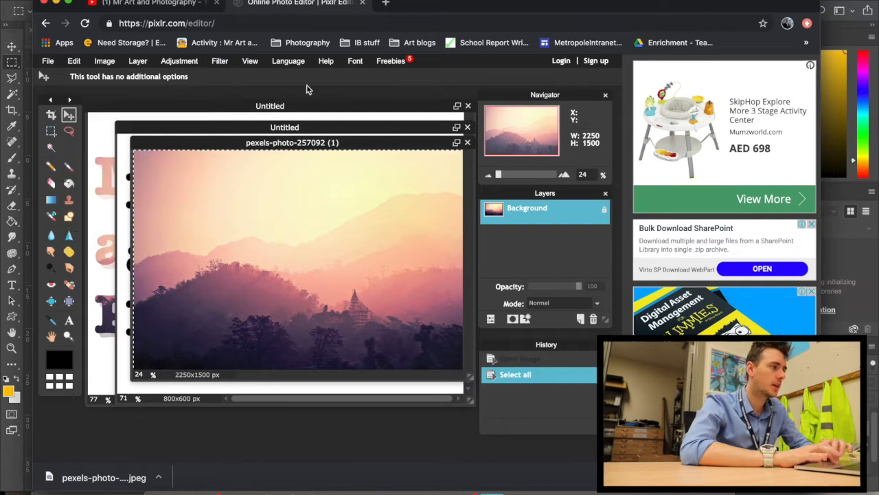
click(349, 126)
key(super+v)
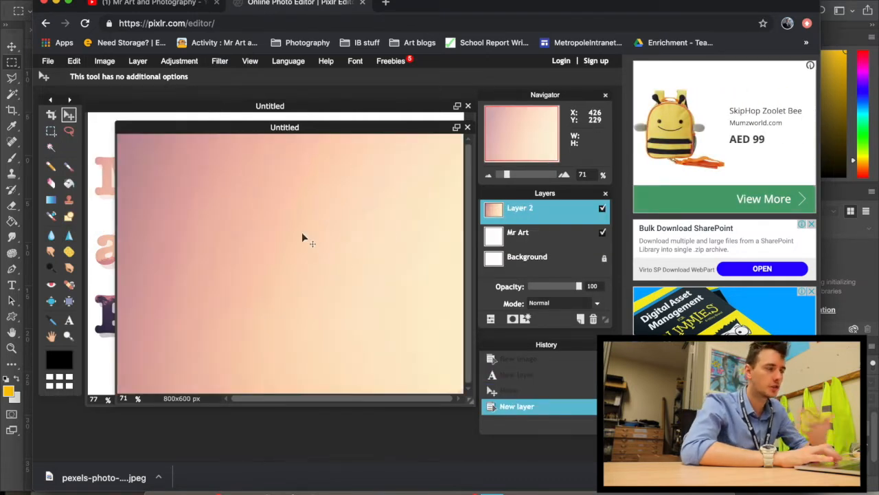
Step: Scale the pasted photo down with Free transform and position it so that it covers all of the text
click(74, 62)
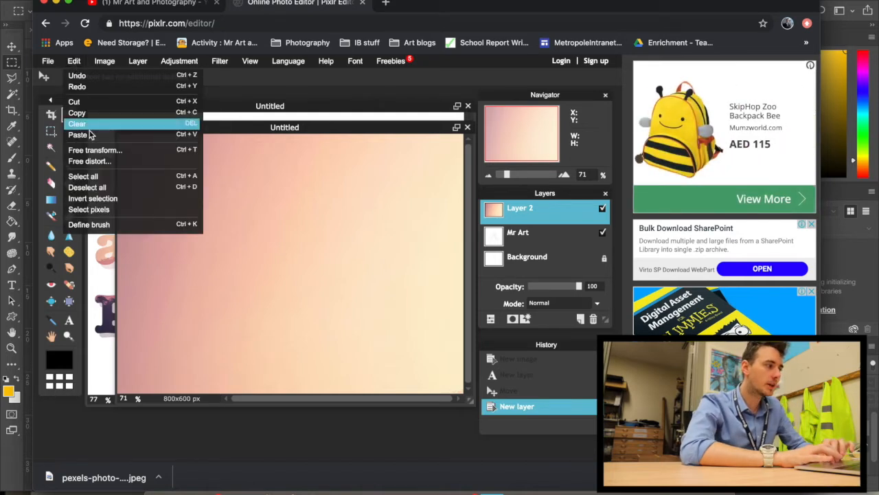
click(97, 151)
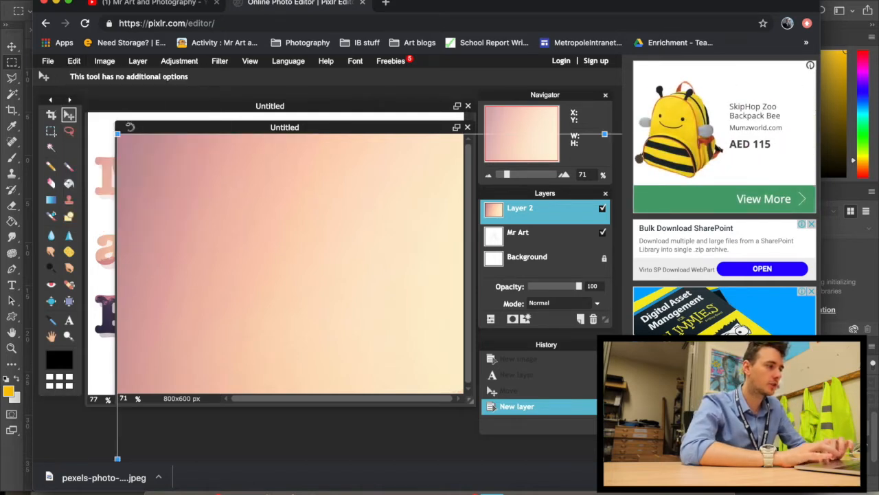
drag(118, 135, 377, 337)
drag(410, 363, 103, 151)
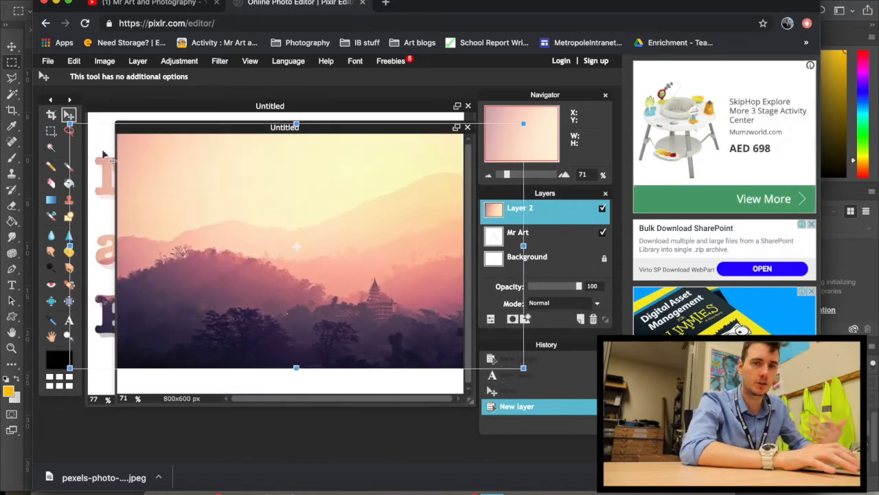
key(Return)
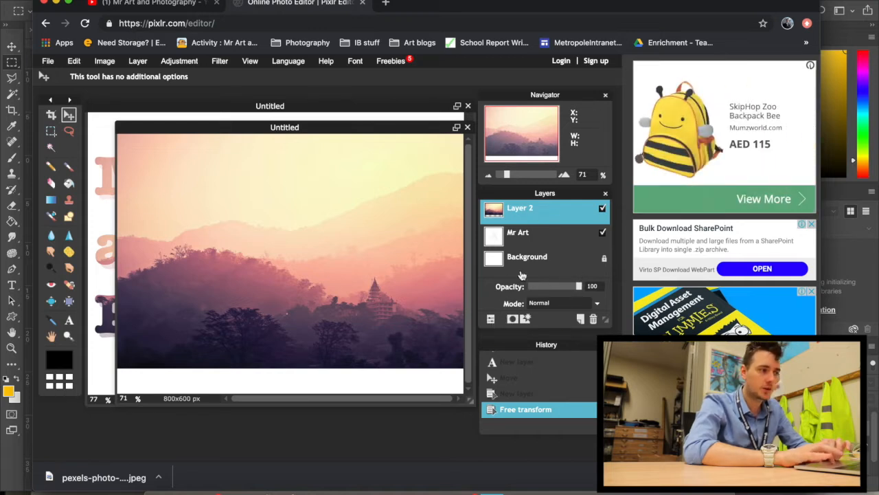
Step: Set the photo layer's blend mode to Screen so the picture fills only the letters
click(490, 320)
click(490, 321)
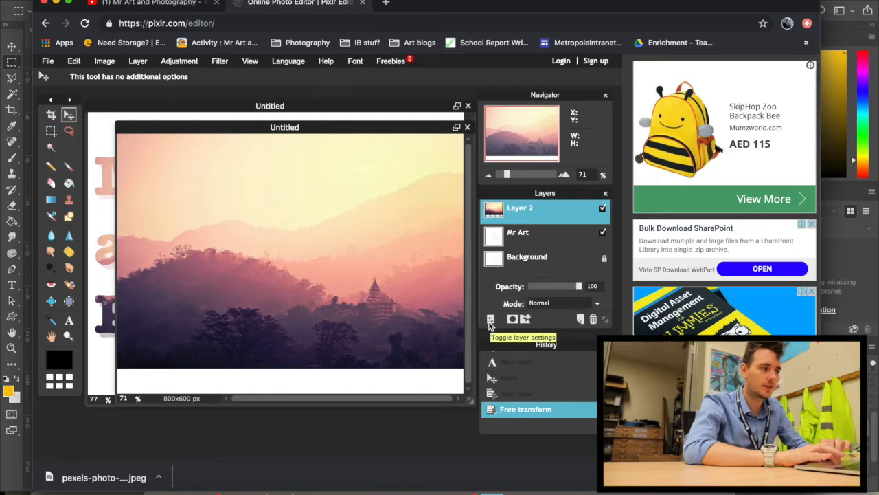
click(563, 303)
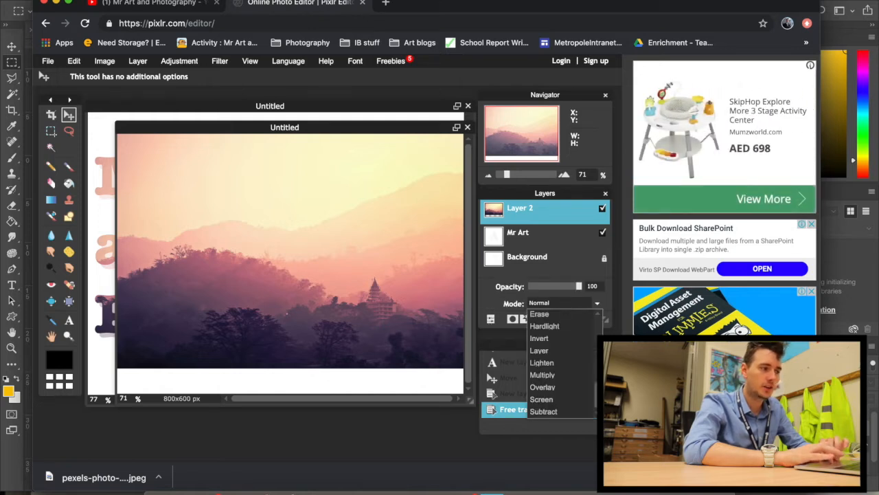
drag(596, 371, 595, 416)
click(558, 399)
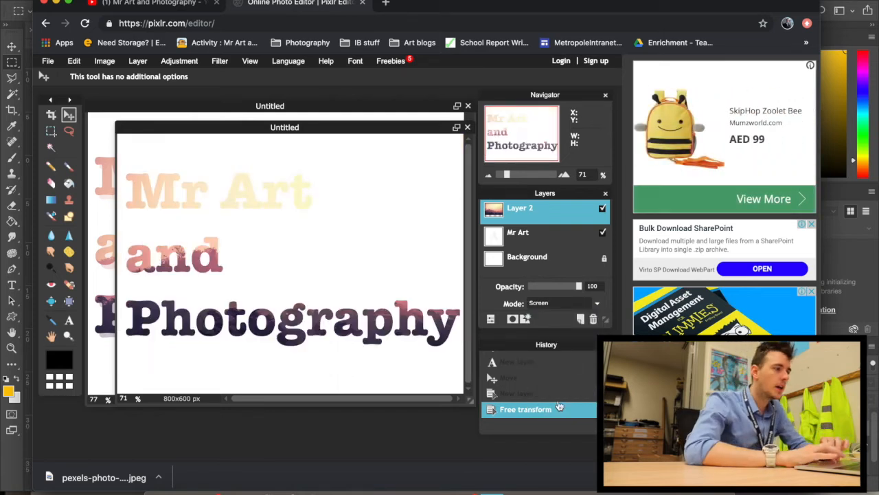
Step: Enable a drop shadow in the layer styles of the Mr Art text layer and open the shadow's settings
click(557, 240)
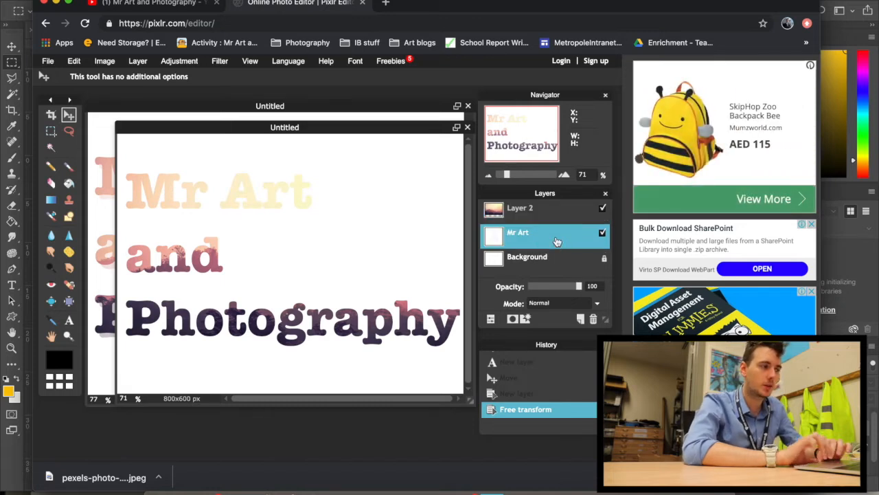
right_click(557, 241)
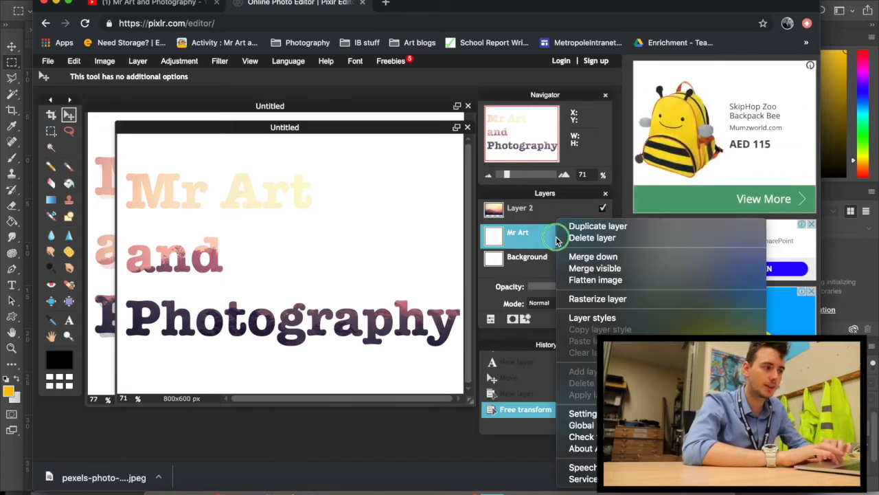
click(636, 317)
drag(369, 150, 571, 149)
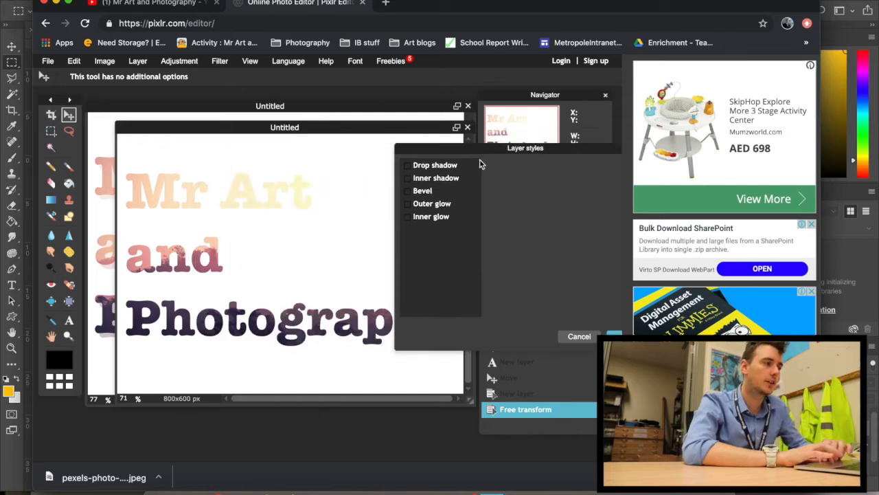
click(408, 165)
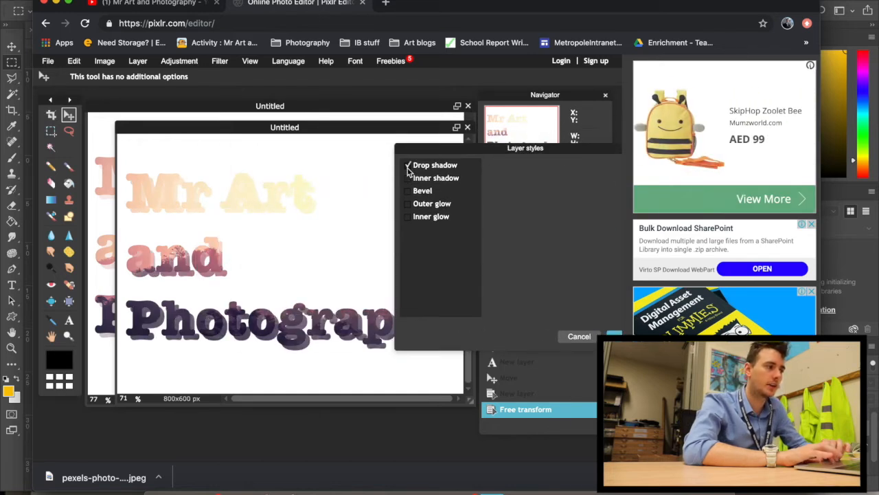
drag(514, 151, 489, 113)
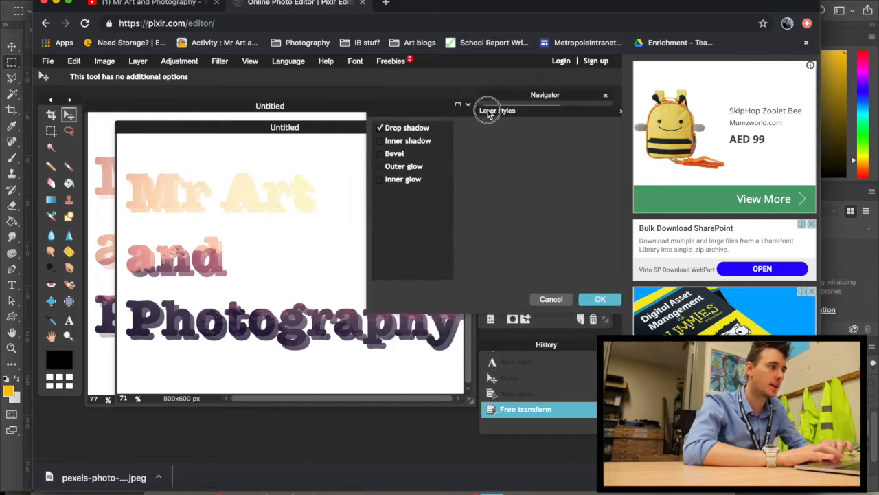
click(428, 128)
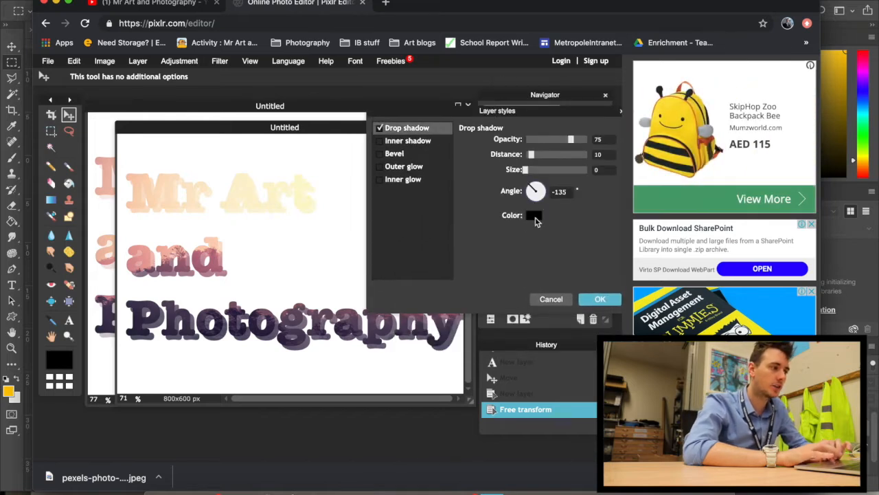
Step: Set the drop shadow colour to light grey (c7c5c5)
click(535, 215)
drag(412, 165, 415, 154)
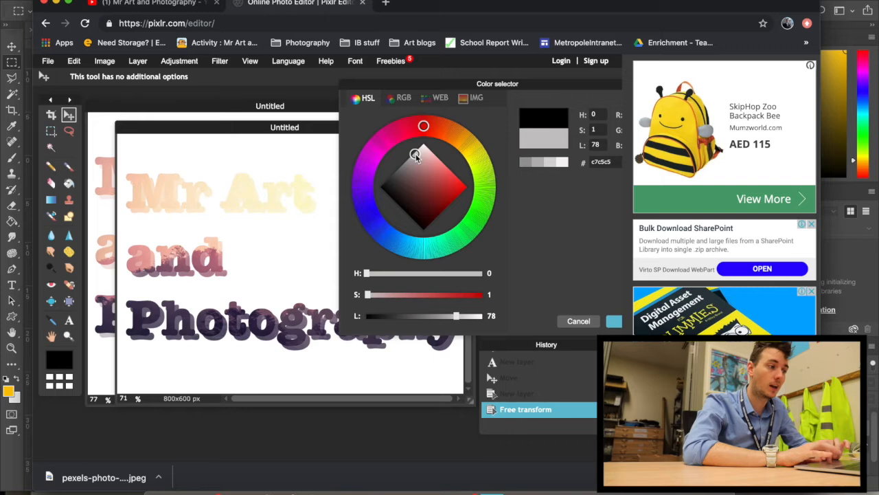
click(613, 322)
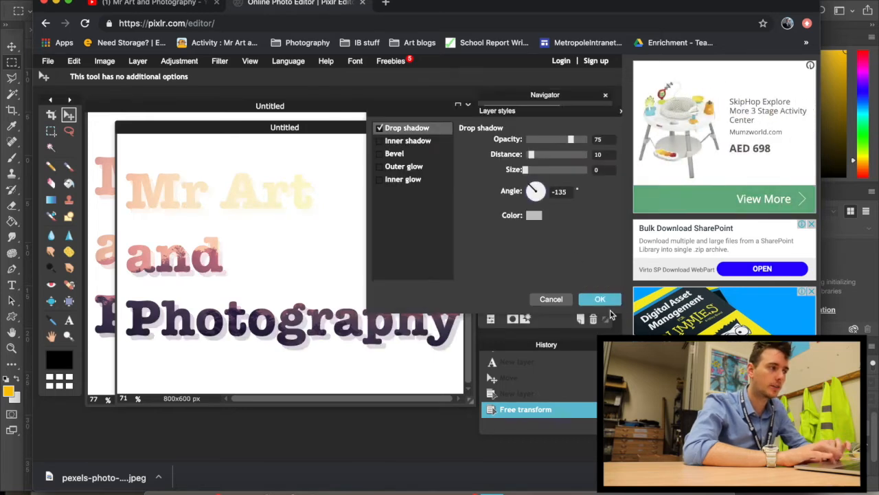
Step: Set the drop shadow colour to a medium grey (808080) and apply the layer style
click(534, 215)
click(402, 166)
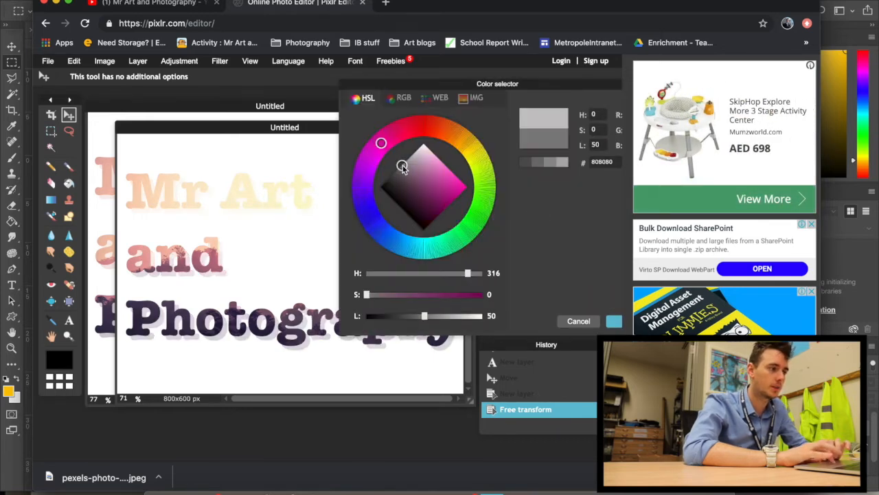
click(612, 322)
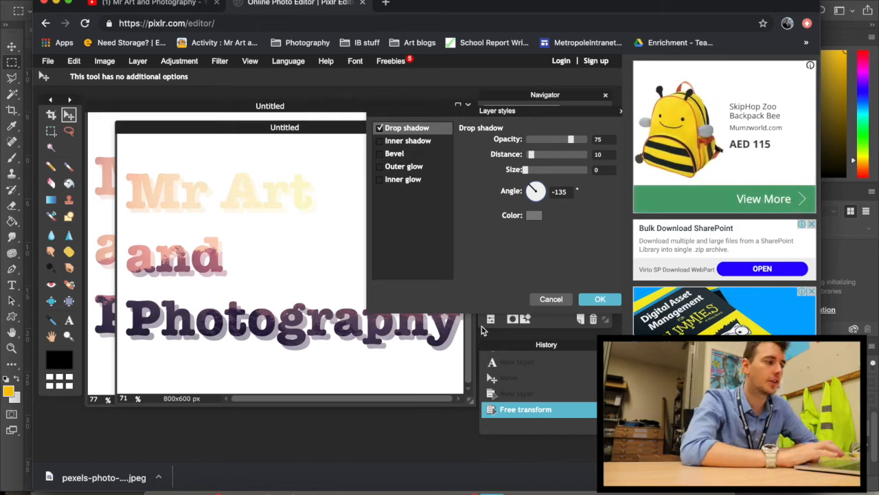
click(599, 300)
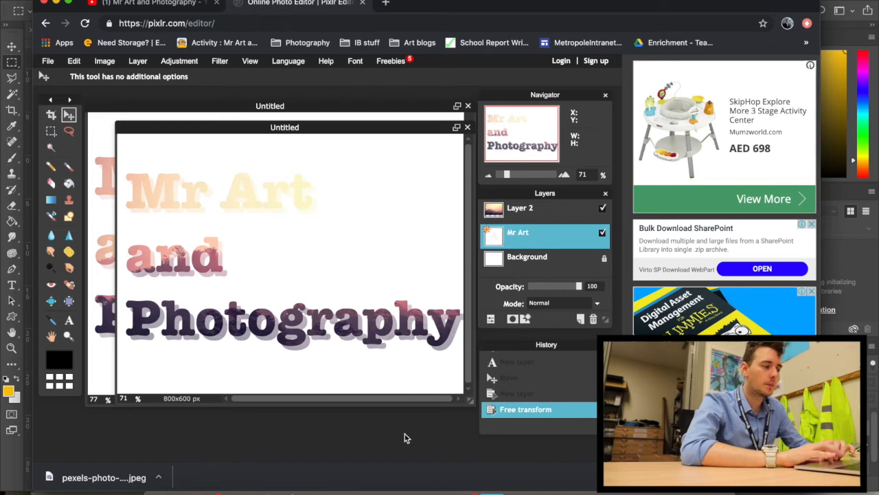
Step: Switch to Photoshop and delete the part of the Layer 1 picture covering roughly the left half of the canvas
click(487, 489)
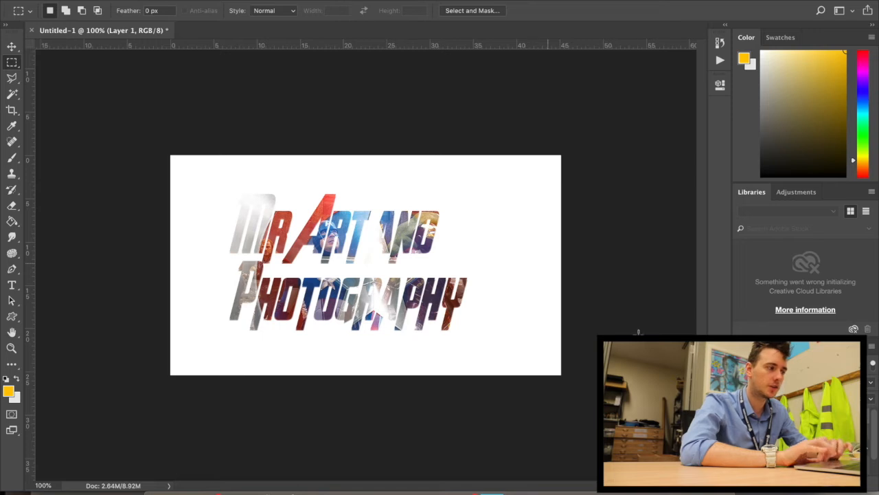
drag(360, 159, 142, 389)
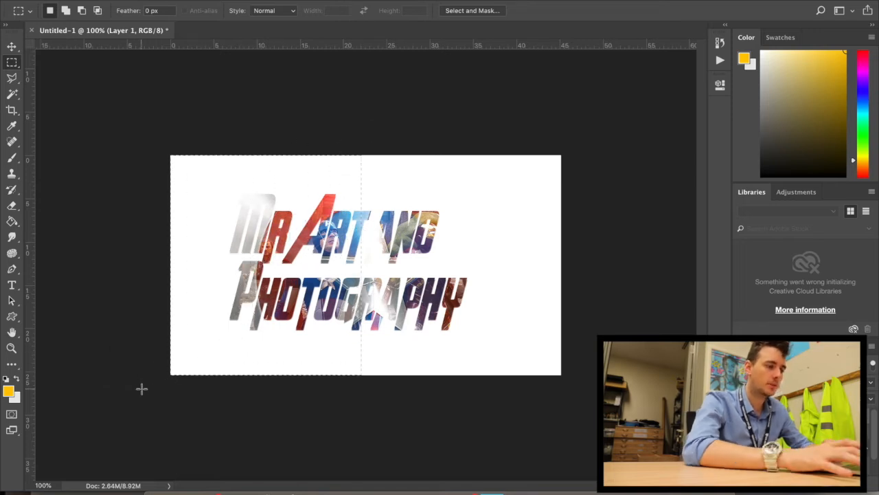
key(Delete)
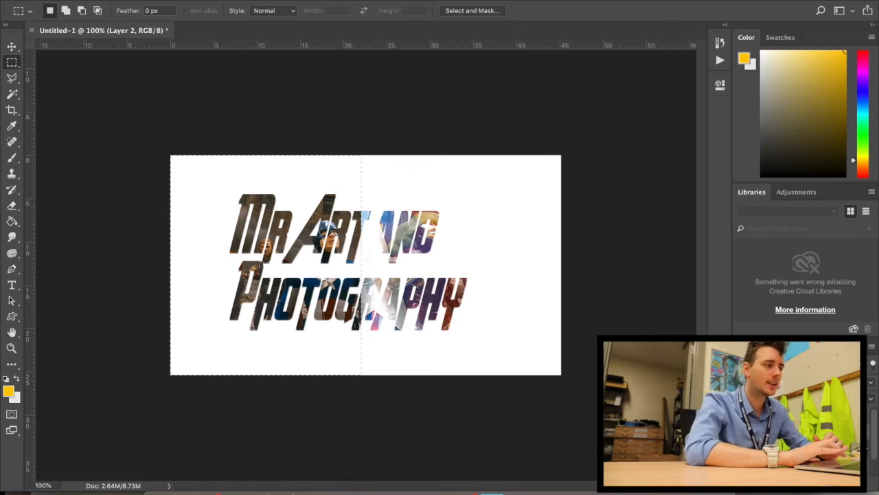
Step: Move the selection to the right half of the canvas, delete the Layer 2 picture inside it, and deselect
click(12, 47)
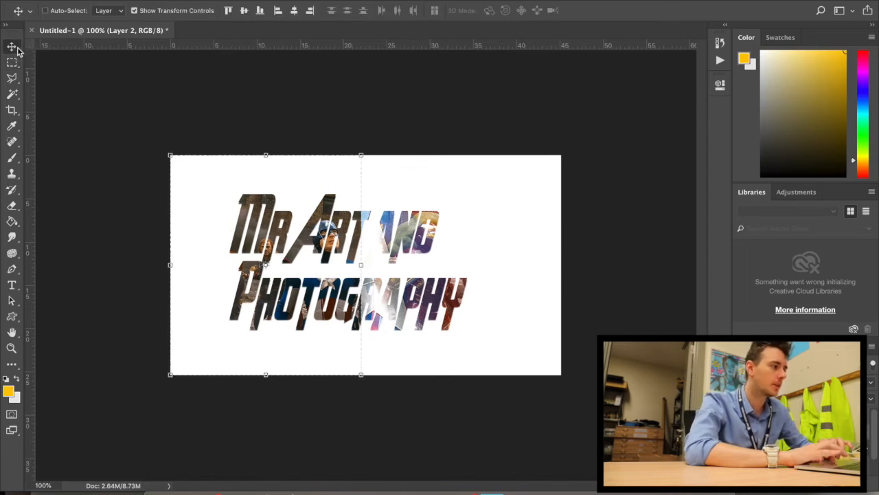
click(12, 62)
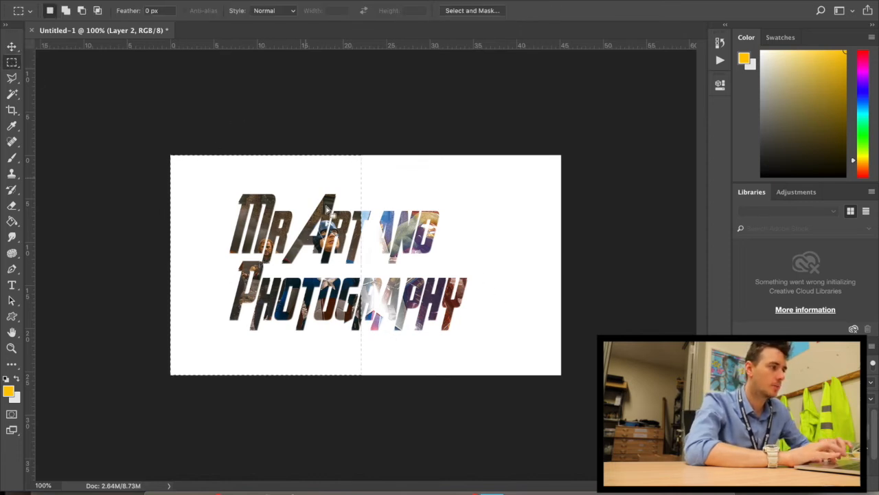
drag(302, 242, 499, 246)
key(Delete)
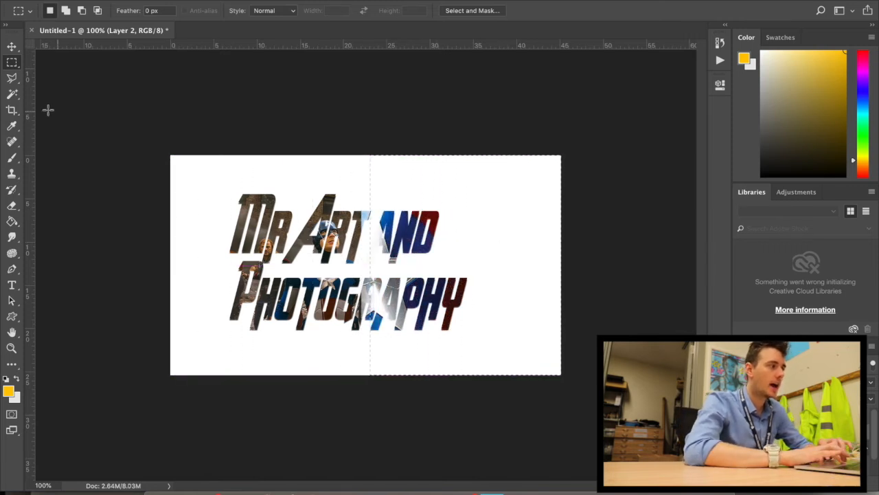
click(240, 137)
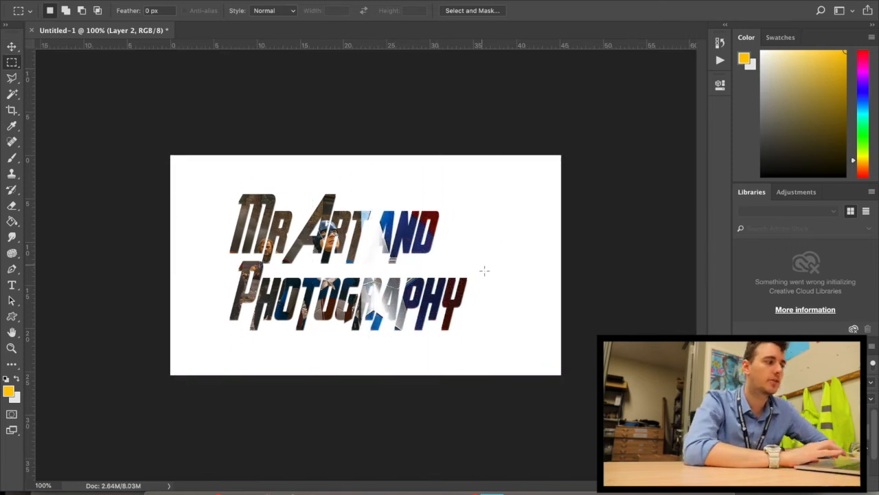